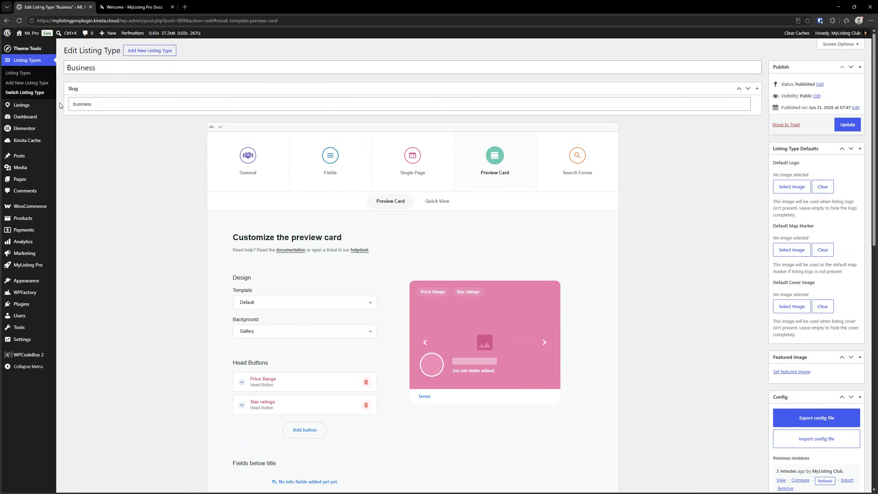
- Switch from the Business to the Expert listing type and show its fields
{"action": "left_click", "coordinate": [38, 93]}
{"action": "key", "text": "ctrl"}
{"action": "key", "text": "ctrl"}
{"action": "mouse_move", "coordinate": [48, 97]}
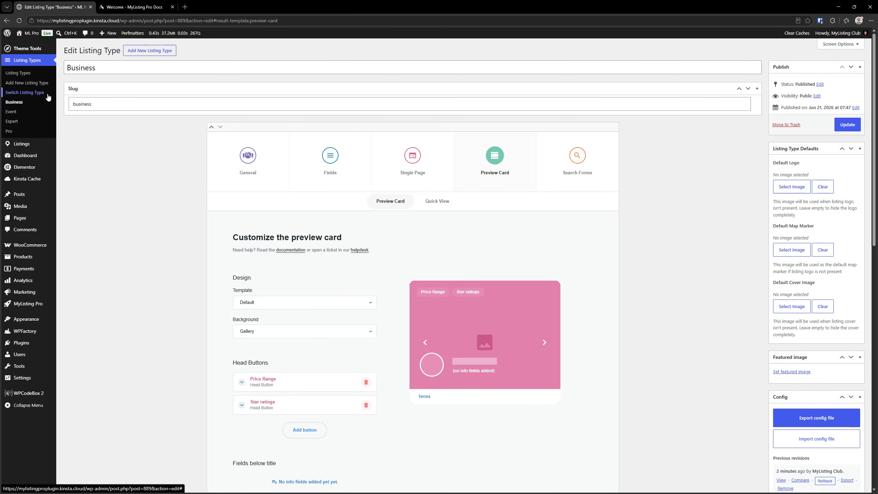
{"action": "left_click", "coordinate": [12, 121]}
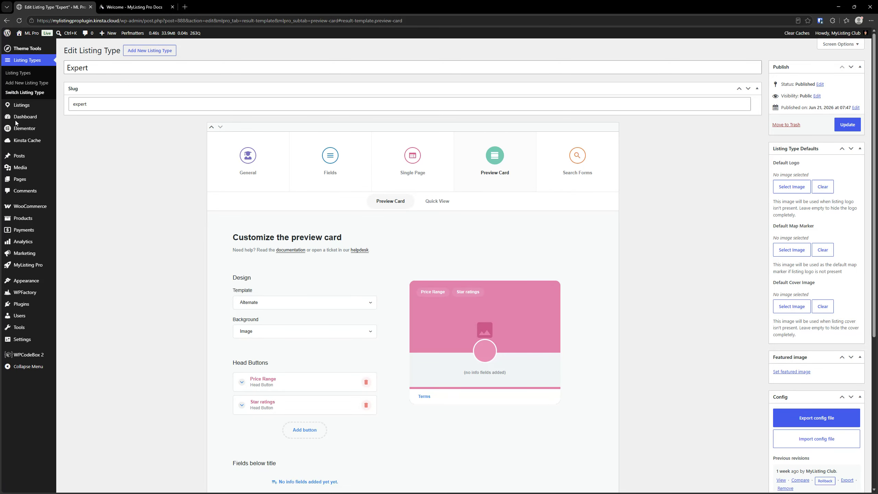
{"action": "left_click", "coordinate": [326, 164]}
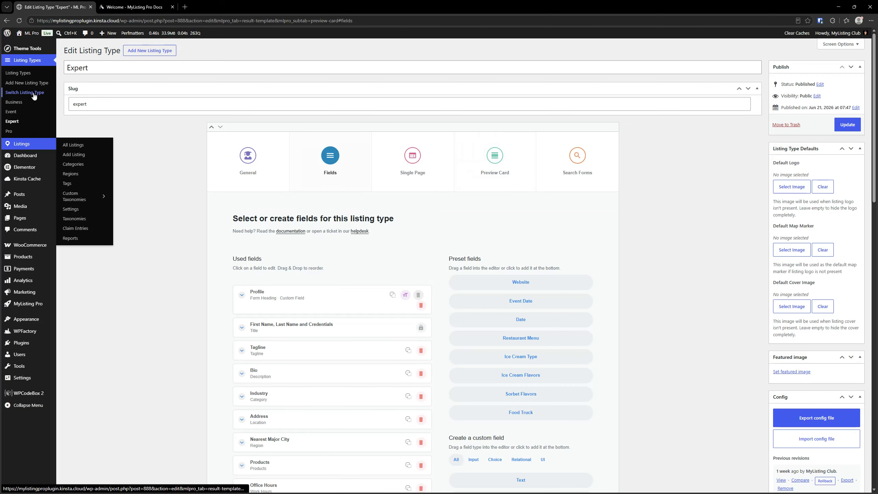
- Switch back to the Business listing type and expand the My Repeater Field entry under its used fields
{"action": "left_click", "coordinate": [24, 102]}
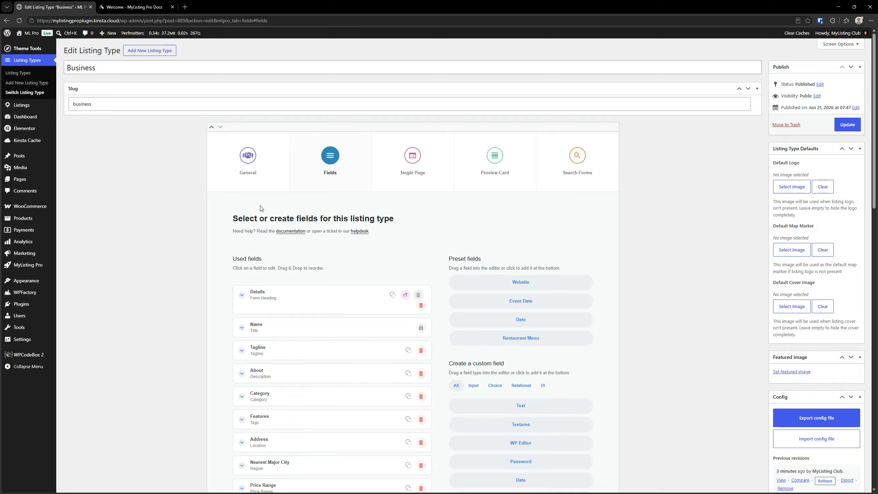
{"action": "scroll", "coordinate": [109, 241], "scroll_direction": "down", "scroll_amount": 10}
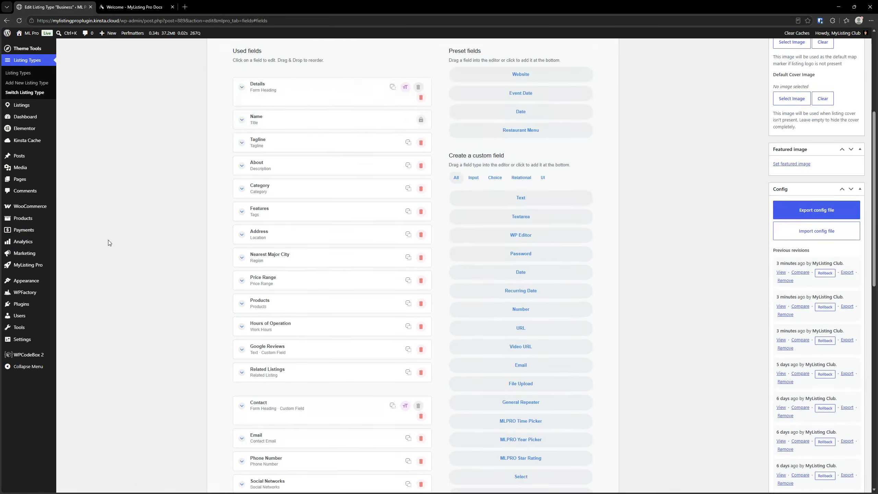
{"action": "scroll", "coordinate": [108, 241], "scroll_direction": "down", "scroll_amount": 6}
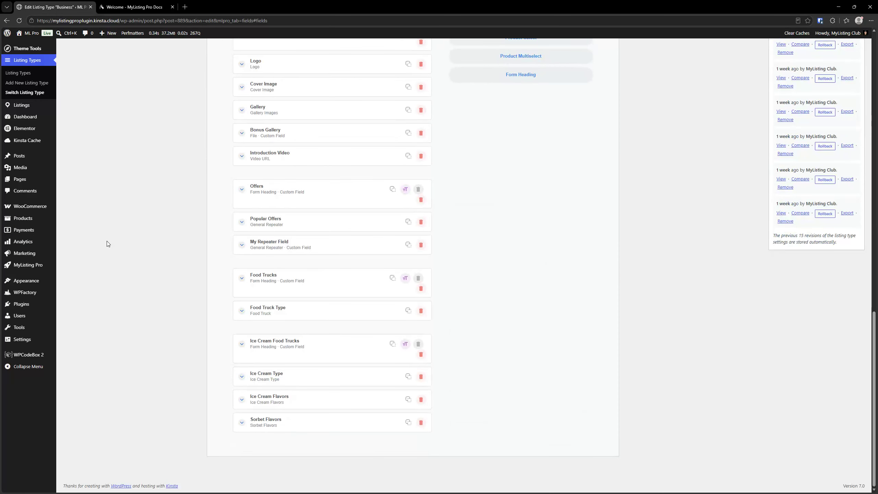
{"action": "left_click", "coordinate": [265, 247]}
- Examine My Repeater Field's settings, from label and placeholders to package visibility rules, and collapse the field
{"action": "scroll", "coordinate": [260, 245], "scroll_direction": "down", "scroll_amount": 6}
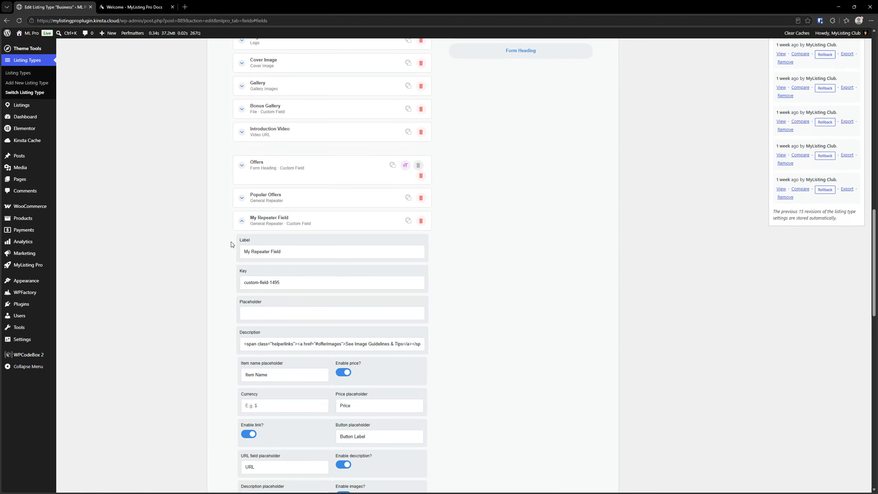
{"action": "scroll", "coordinate": [228, 242], "scroll_direction": "down", "scroll_amount": 10}
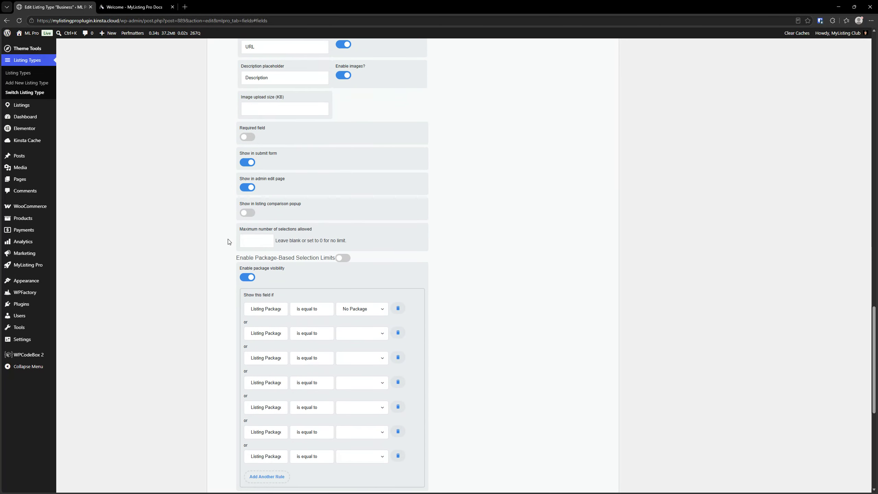
{"action": "scroll", "coordinate": [229, 241], "scroll_direction": "up", "scroll_amount": 12}
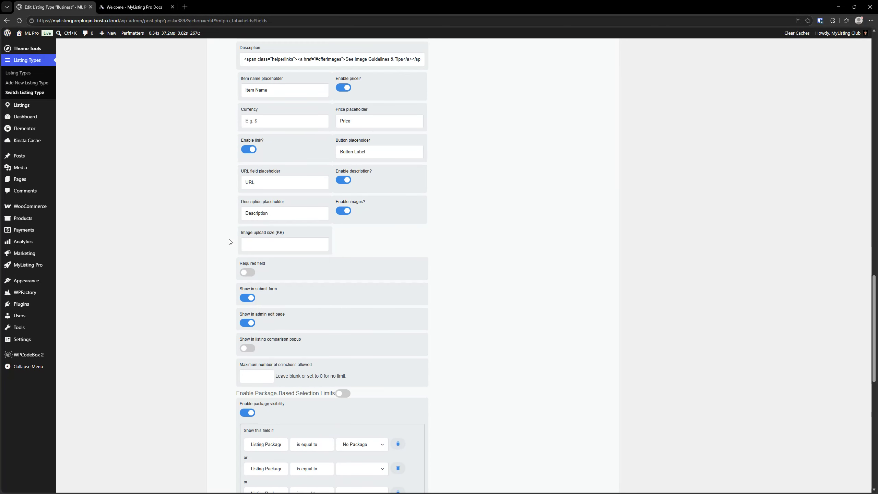
{"action": "scroll", "coordinate": [230, 242], "scroll_direction": "down", "scroll_amount": 3}
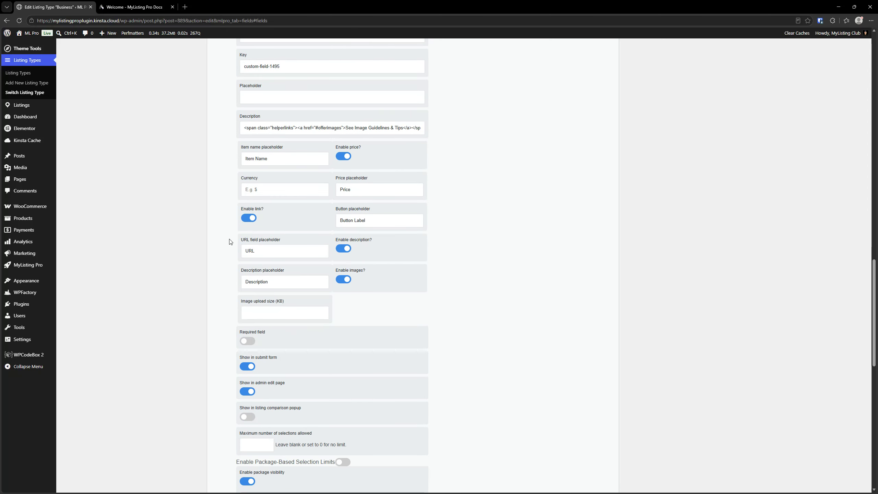
{"action": "scroll", "coordinate": [230, 242], "scroll_direction": "down", "scroll_amount": 4}
{"action": "scroll", "coordinate": [264, 252], "scroll_direction": "up", "scroll_amount": 5}
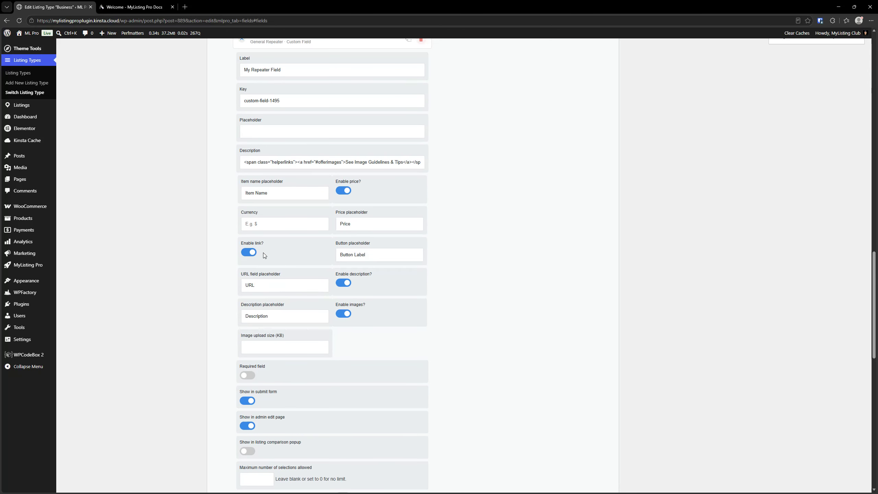
{"action": "scroll", "coordinate": [279, 118], "scroll_direction": "up", "scroll_amount": 3}
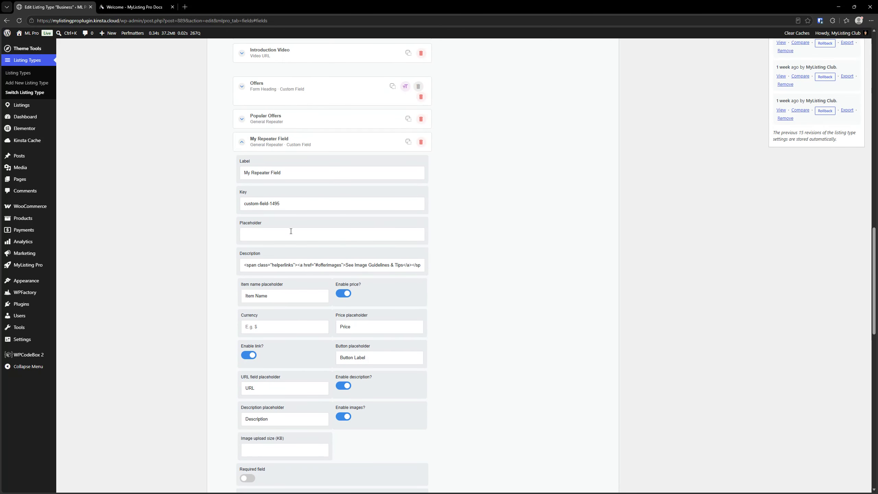
{"action": "left_click", "coordinate": [303, 142]}
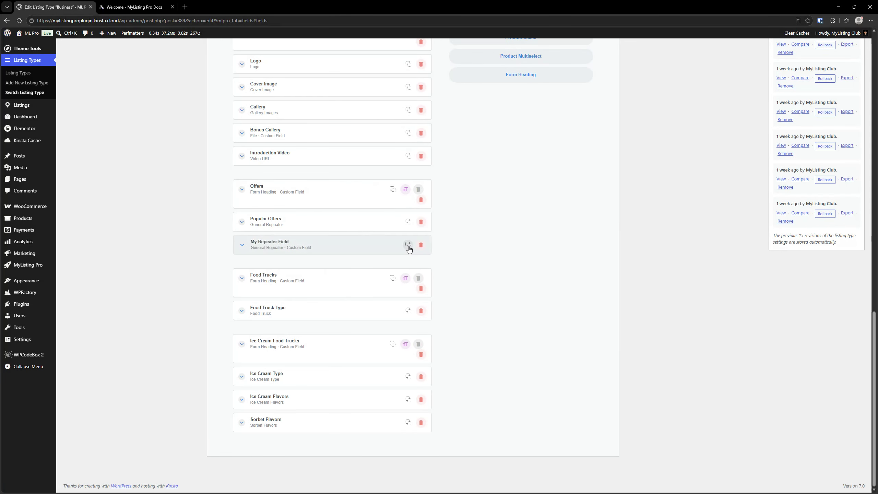
- Duplicate My Repeater Field, and delete the resulting copy
{"action": "left_click", "coordinate": [408, 245]}
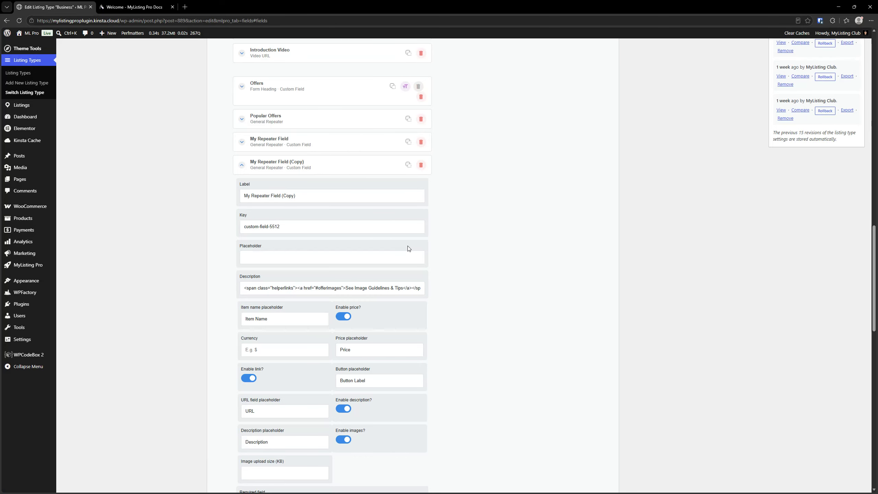
{"action": "key", "text": "ctrl"}
{"action": "key", "text": "ctrl"}
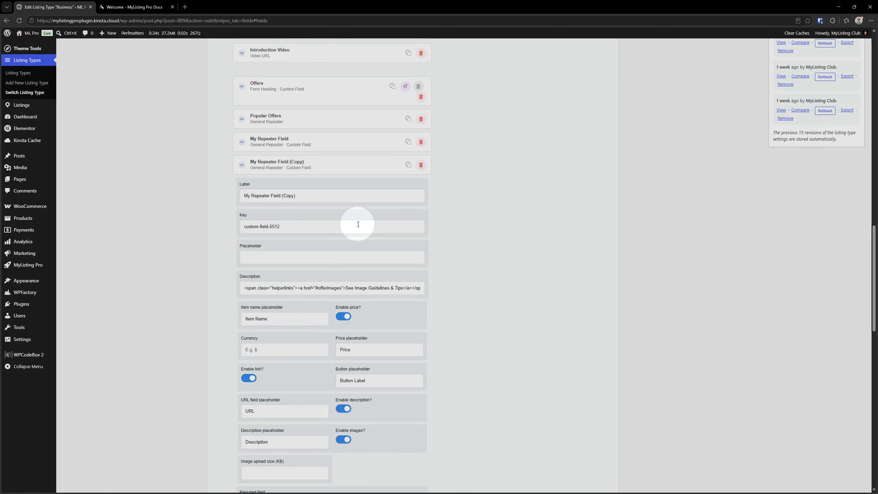
{"action": "left_click", "coordinate": [349, 166]}
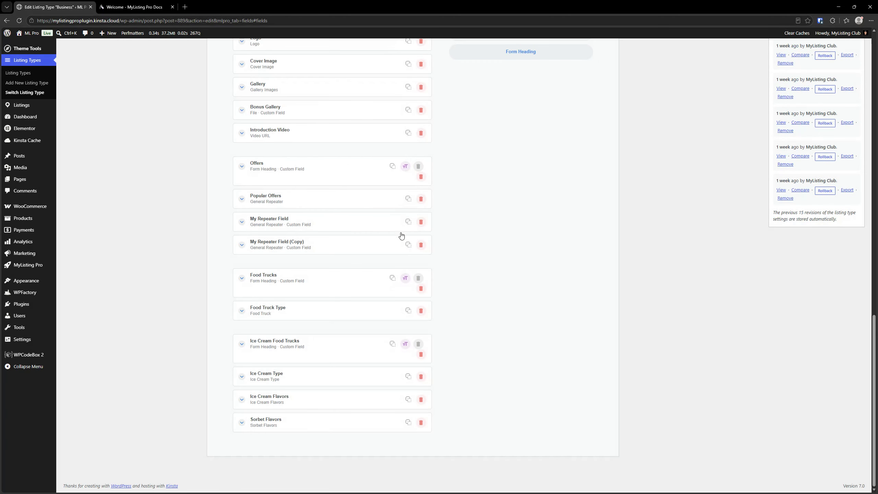
{"action": "left_click", "coordinate": [421, 245]}
{"action": "left_click", "coordinate": [481, 73]}
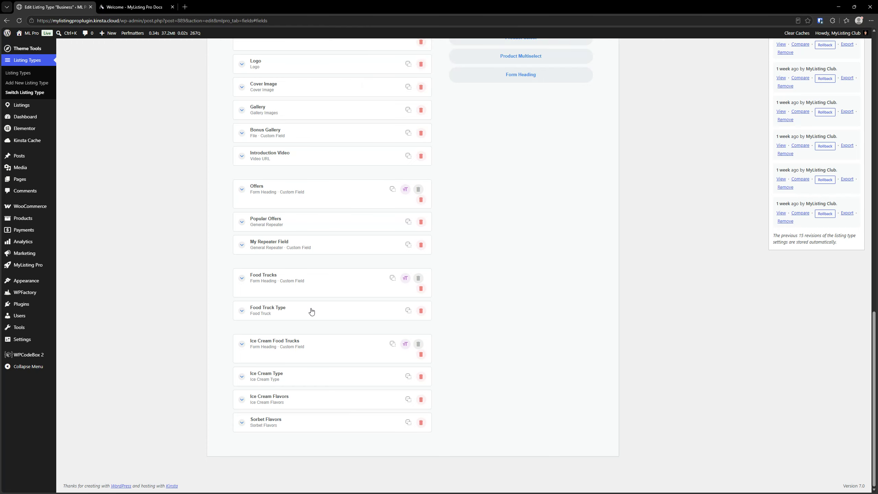
- Duplicate My Repeater Field again, set the copy's label to "My Field", and collapse it
{"action": "left_click", "coordinate": [408, 245]}
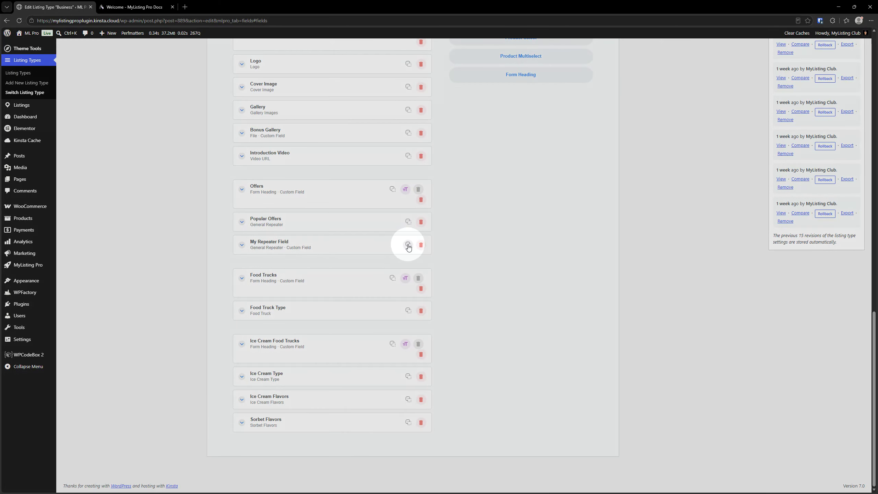
{"action": "left_click", "coordinate": [408, 245]}
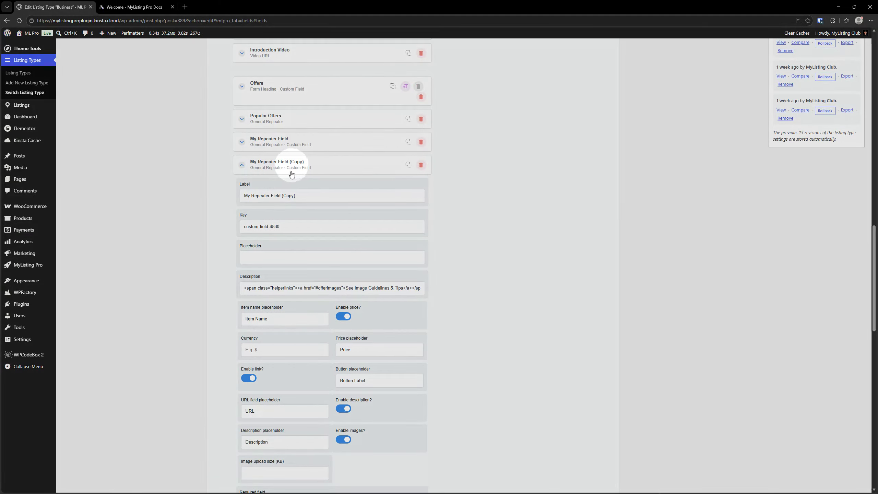
{"action": "triple_click", "coordinate": [276, 196]}
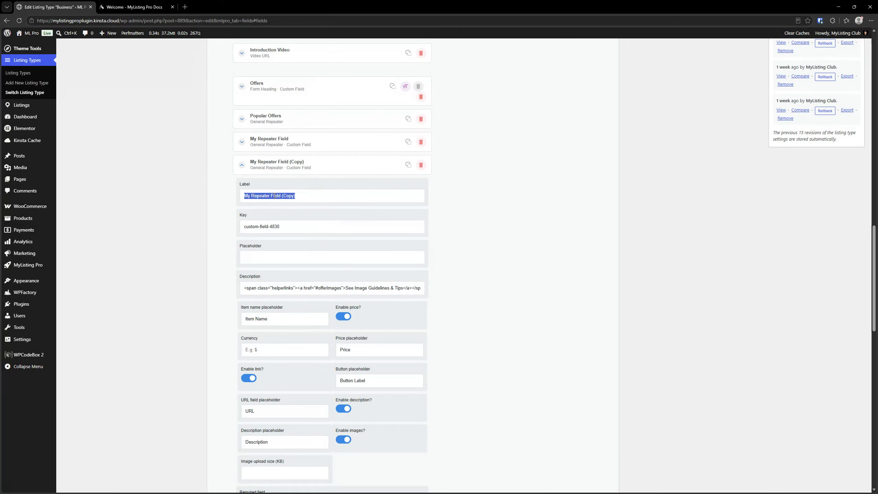
{"action": "type", "text": "My Field"}
{"action": "left_click", "coordinate": [269, 230]}
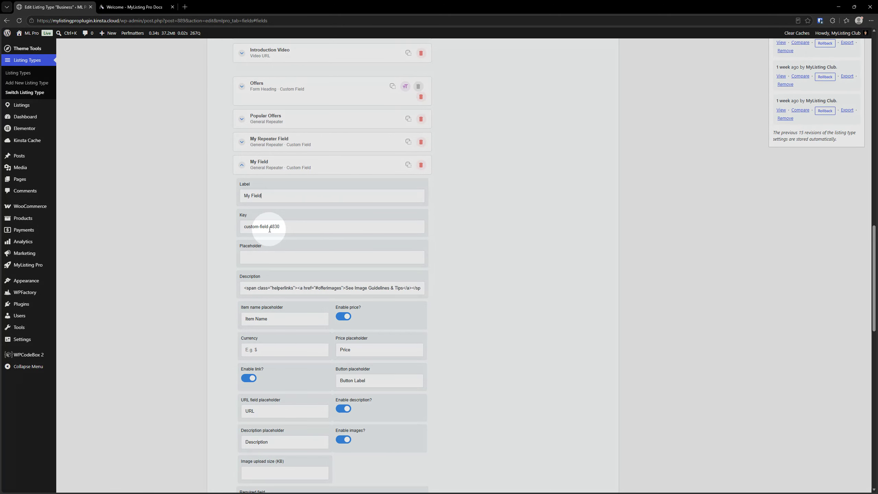
{"action": "key", "text": "ctrl"}
{"action": "key", "text": "ctrl"}
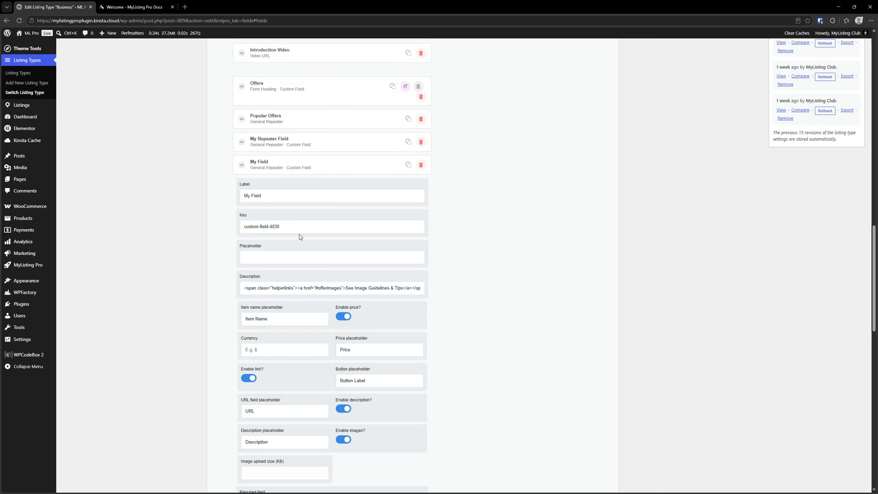
{"action": "key", "text": "ctrl"}
{"action": "key", "text": "ctrl"}
{"action": "key", "text": "ctrl"}
{"action": "key", "text": "ctrl"}
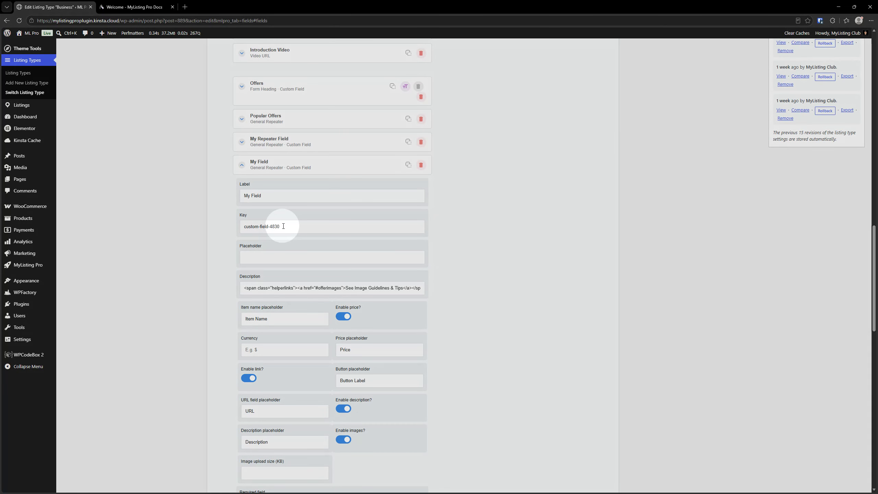
{"action": "left_click", "coordinate": [280, 165]}
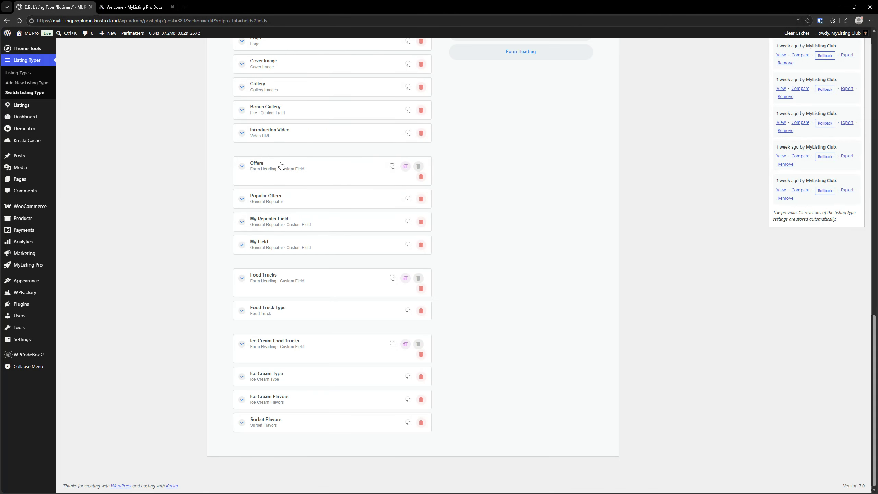
- Duplicate My Field and set the copy's label to "Whatever"
{"action": "left_click", "coordinate": [421, 245]}
{"action": "left_click", "coordinate": [500, 67]}
{"action": "left_click", "coordinate": [408, 244]}
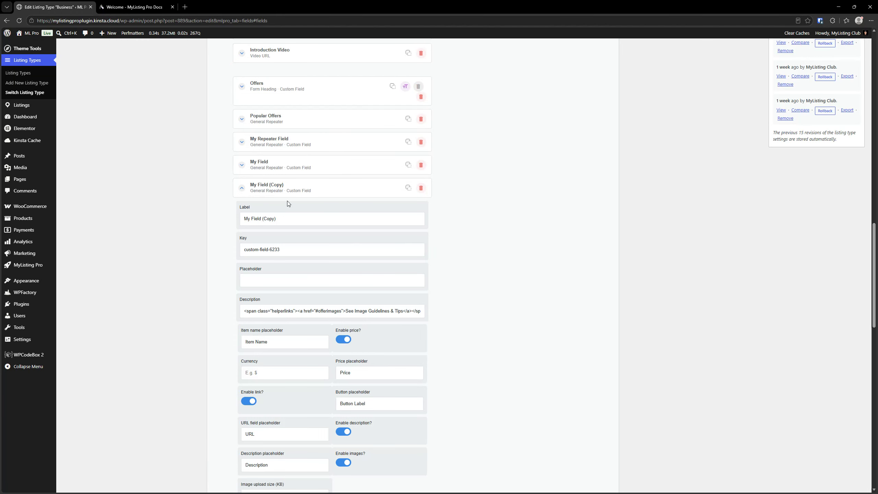
{"action": "triple_click", "coordinate": [277, 220]}
{"action": "type", "text": "Whatever"}
{"action": "key", "text": "ctrl"}
{"action": "key", "text": "ctrl"}
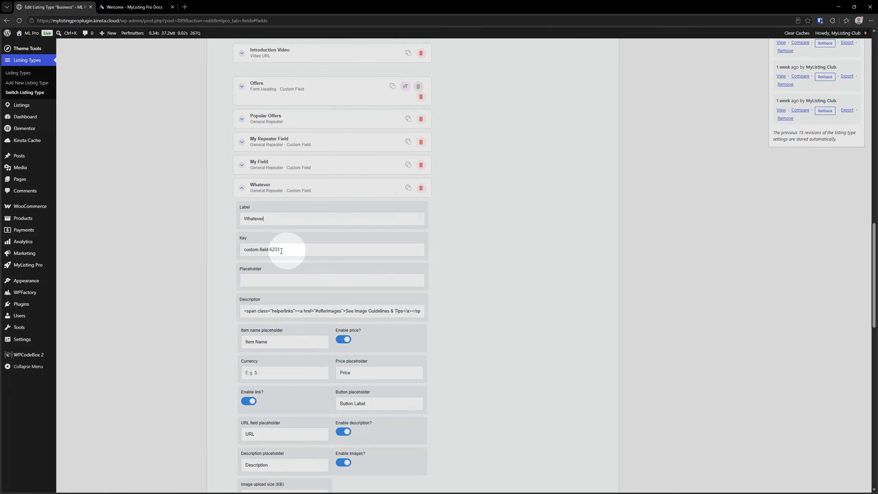
{"action": "key", "text": "ctrl"}
- Change the Whatever field's label to "My Field" and check the key of the original My Field
{"action": "left_click", "coordinate": [274, 164]}
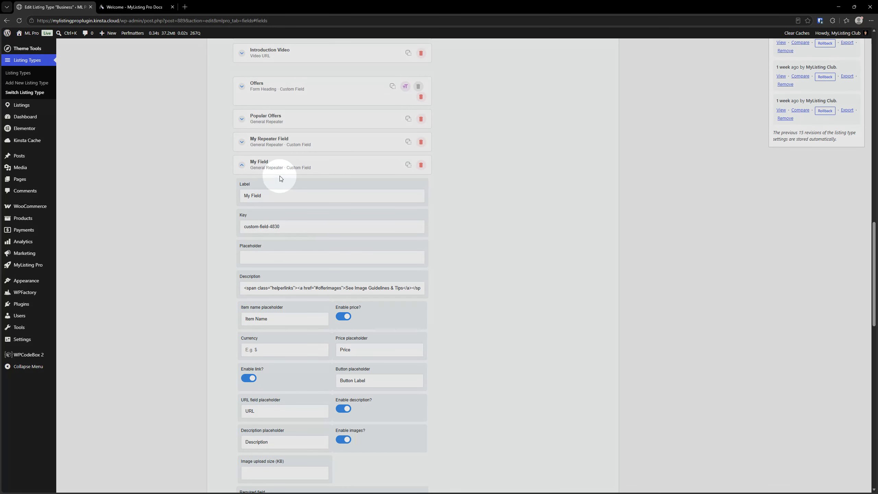
{"action": "left_click", "coordinate": [279, 172]}
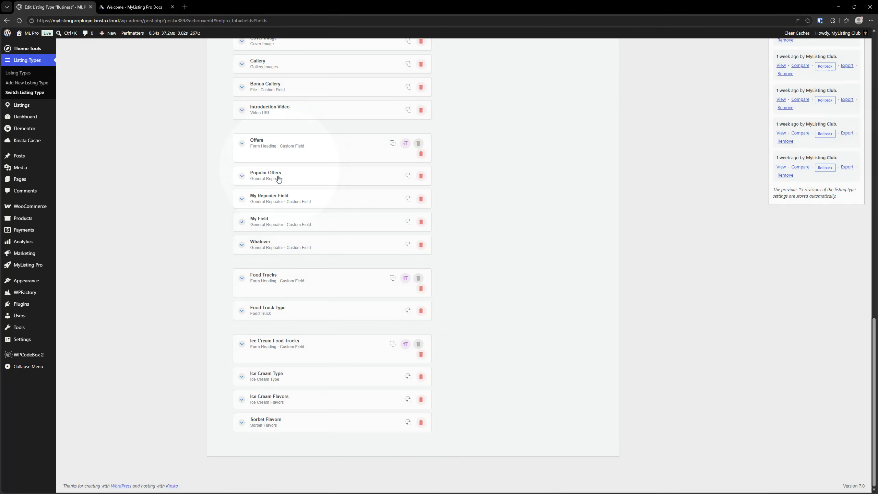
{"action": "left_click", "coordinate": [287, 246]}
{"action": "left_click_drag", "start_coordinate": [265, 218], "coordinate": [232, 219]}
{"action": "type", "text": "My Field"}
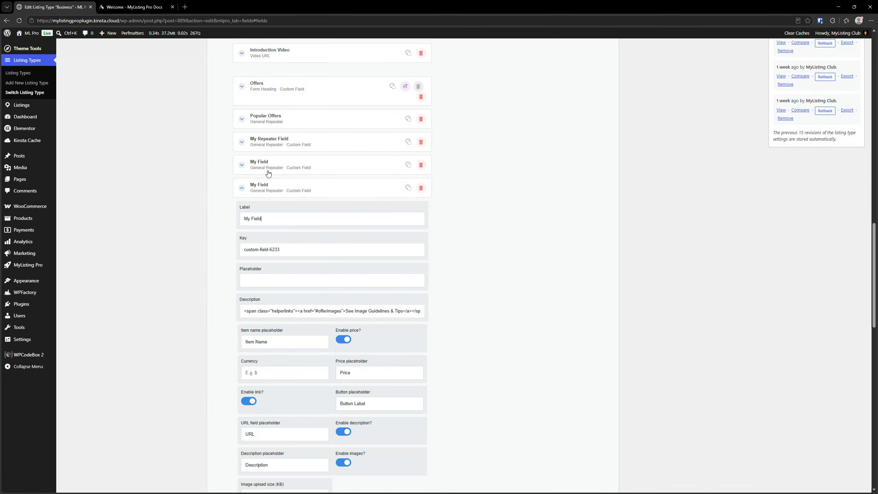
{"action": "left_click", "coordinate": [268, 173]}
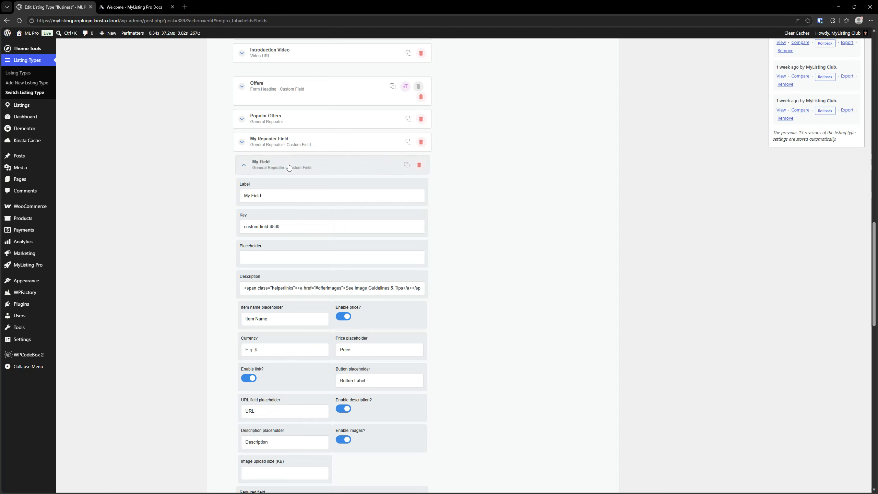
{"action": "left_click", "coordinate": [289, 167]}
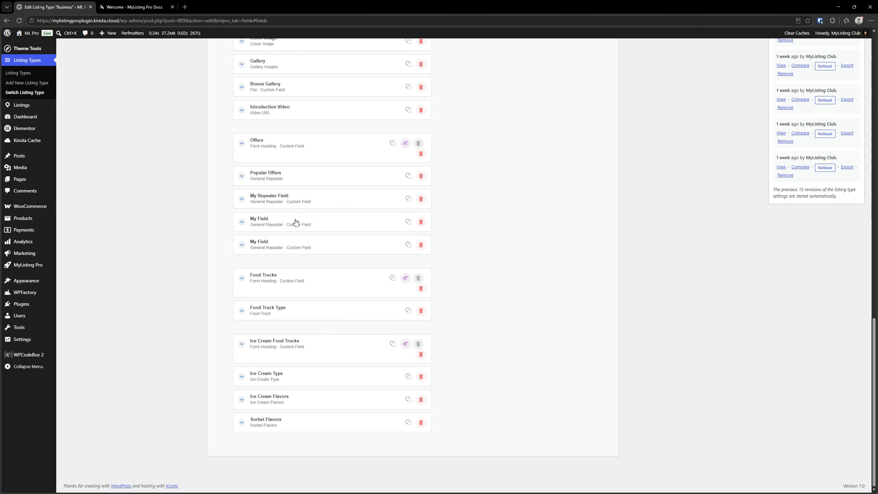
- Open the site's front end in a new tab and go to the Explore page
{"action": "scroll", "coordinate": [315, 294], "scroll_direction": "up", "scroll_amount": 20}
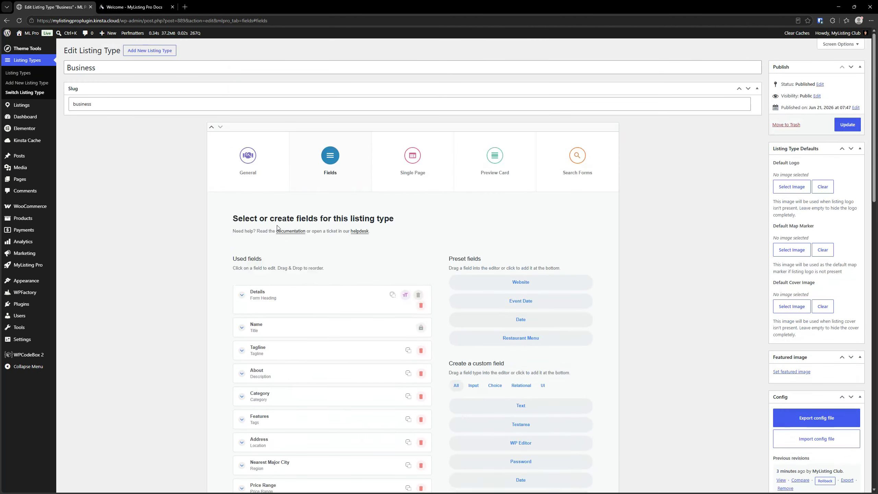
{"action": "mouse_move", "coordinate": [31, 33]}
{"action": "right_click", "coordinate": [26, 53]}
{"action": "left_click", "coordinate": [63, 51]}
{"action": "left_click", "coordinate": [139, 4]}
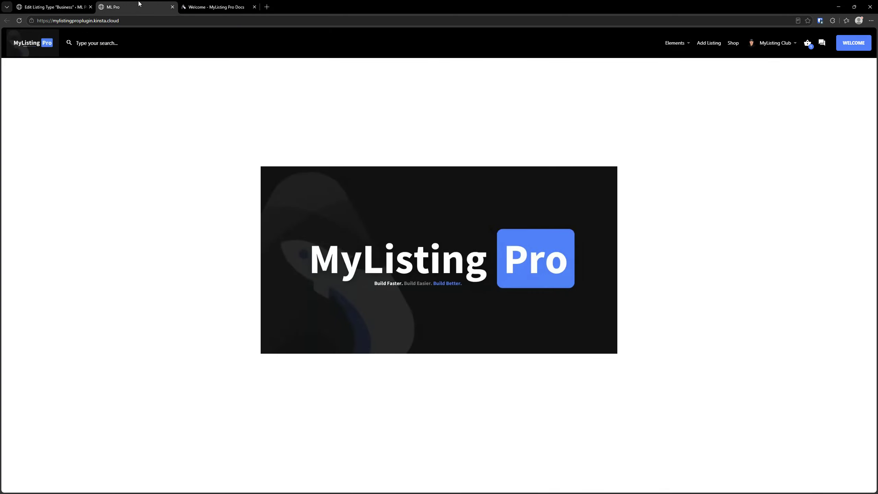
{"action": "mouse_move", "coordinate": [684, 45]}
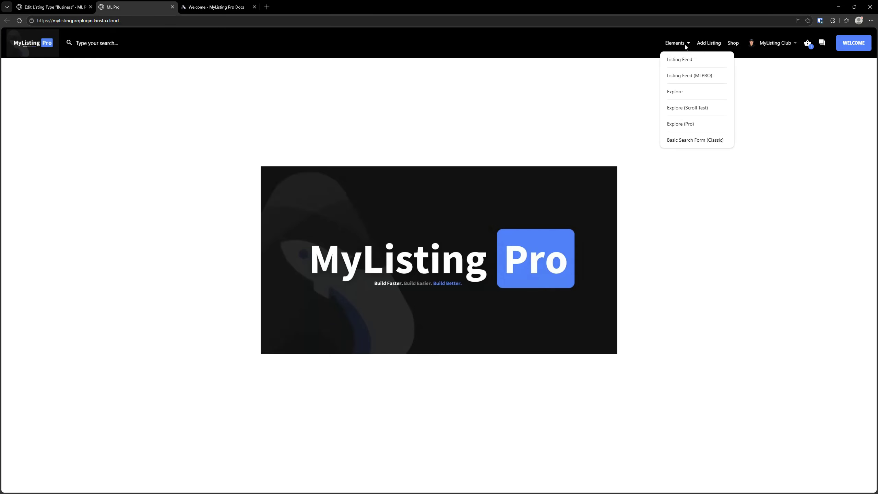
{"action": "left_click", "coordinate": [684, 93]}
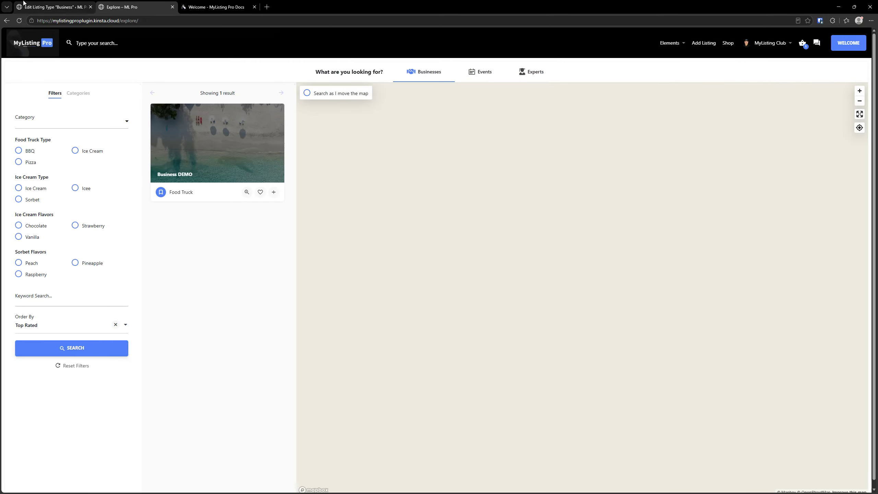
- Return to the front-end site and open its Explore (Pro) demo page
{"action": "left_click", "coordinate": [78, 3]}
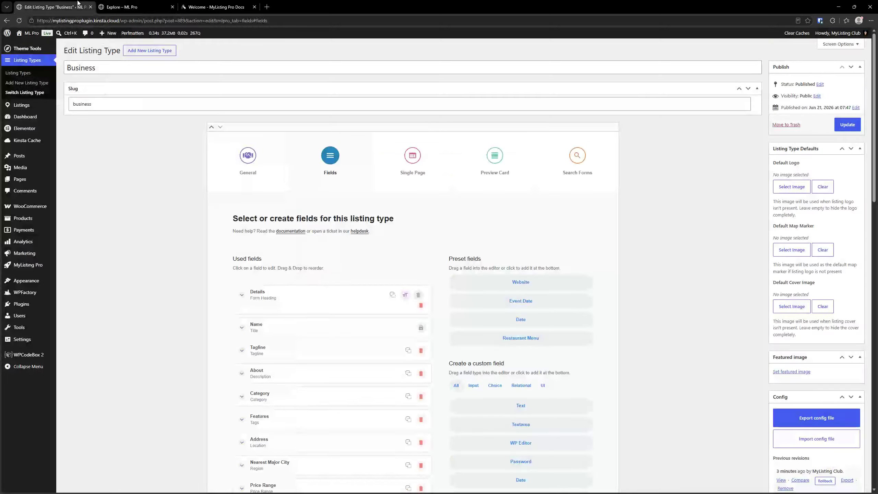
{"action": "left_click", "coordinate": [121, 7]}
{"action": "mouse_move", "coordinate": [667, 48]}
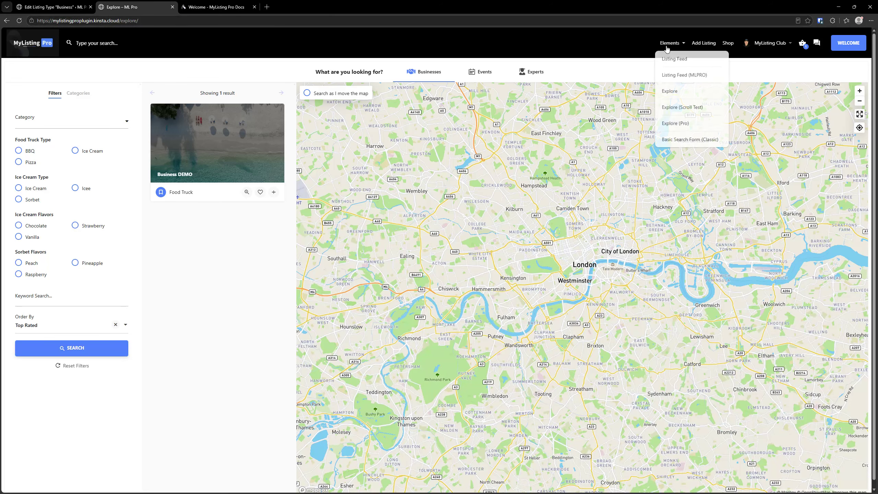
{"action": "left_click", "coordinate": [686, 125]}
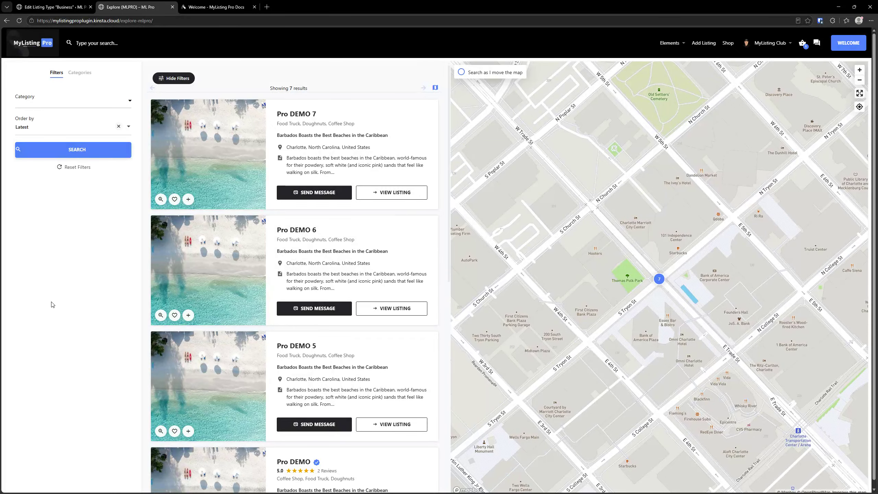
- Hide the search filters and the map so the listing results fill the Explore (Pro) page
{"action": "left_click", "coordinate": [372, 201]}
{"action": "left_click", "coordinate": [80, 73]}
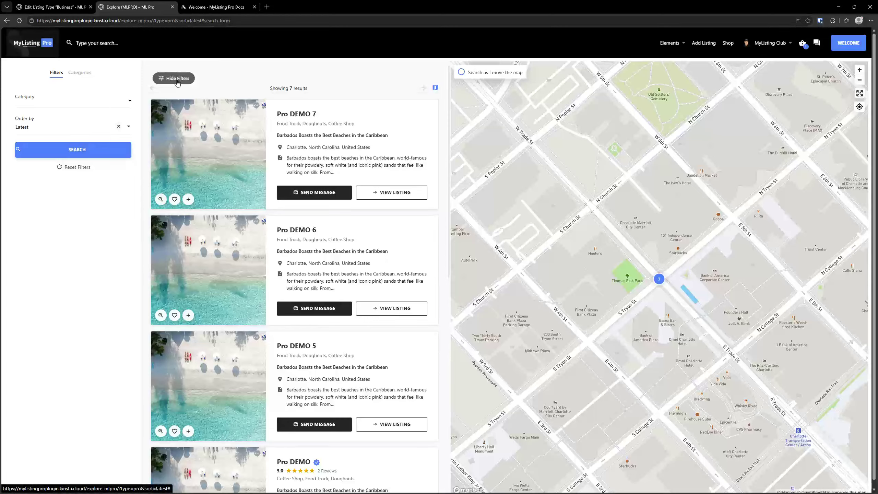
{"action": "key", "text": "ctrl"}
{"action": "key", "text": "ctrl"}
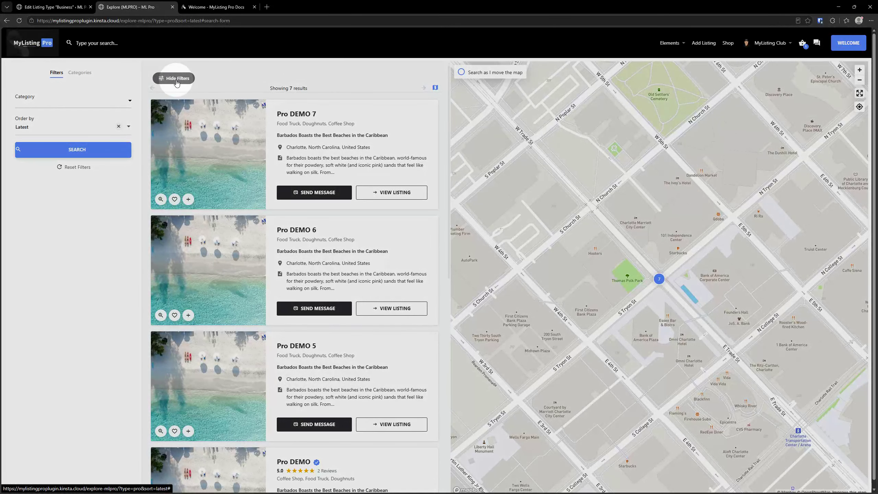
{"action": "left_click", "coordinate": [177, 79]}
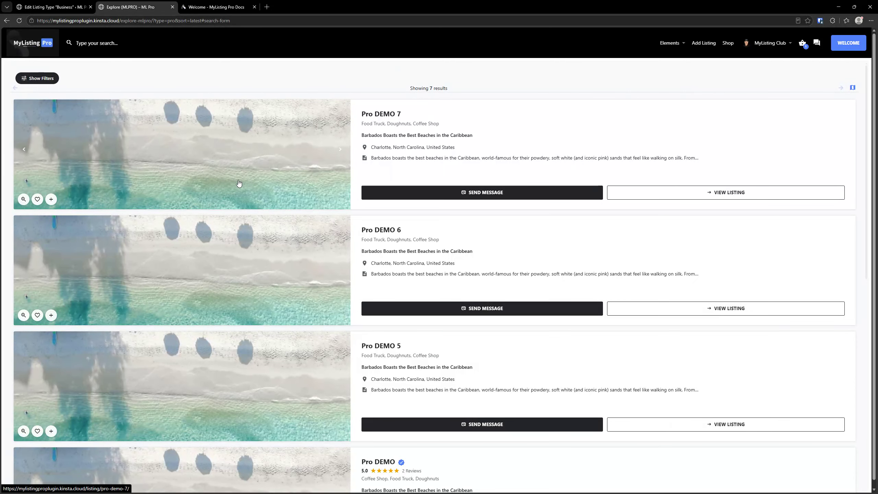
- Turn the map back on beside the results and look through the listing cards with the filters hidden
{"action": "key", "text": "ctrl"}
{"action": "key", "text": "ctrl"}
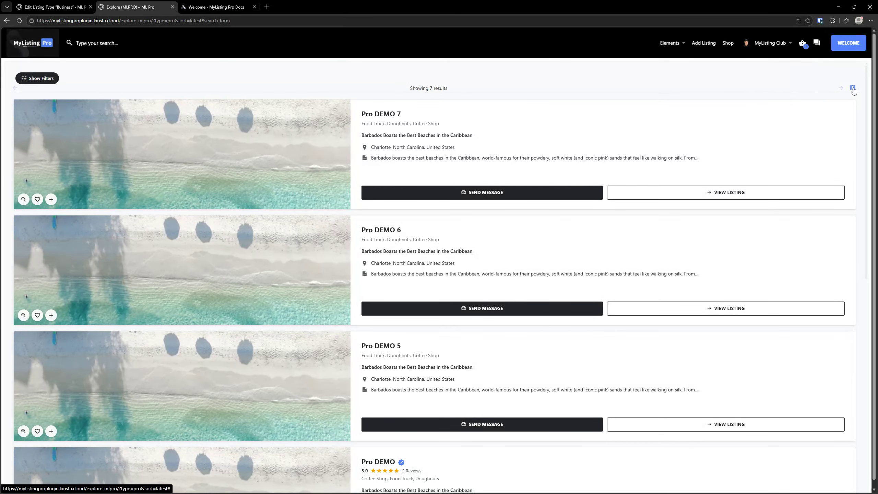
{"action": "key", "text": "ctrl"}
{"action": "key", "text": "ctrl"}
{"action": "left_click", "coordinate": [852, 88]}
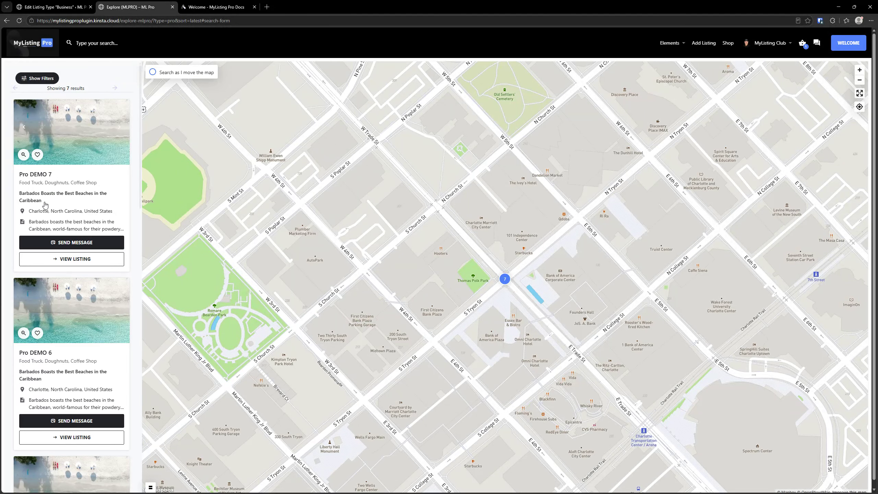
{"action": "key", "text": "ctrl"}
{"action": "key", "text": "ctrl"}
{"action": "scroll", "coordinate": [69, 187], "scroll_direction": "down", "scroll_amount": 4}
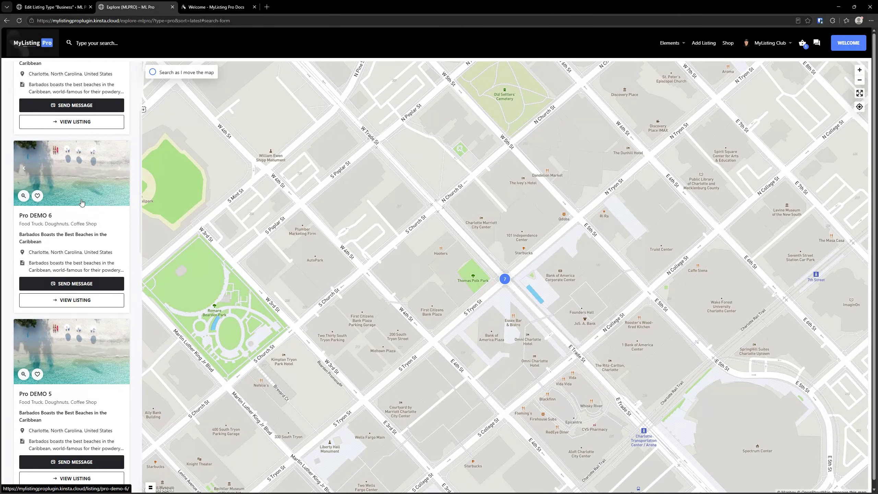
{"action": "scroll", "coordinate": [81, 202], "scroll_direction": "down", "scroll_amount": 10}
{"action": "scroll", "coordinate": [83, 208], "scroll_direction": "up", "scroll_amount": 14}
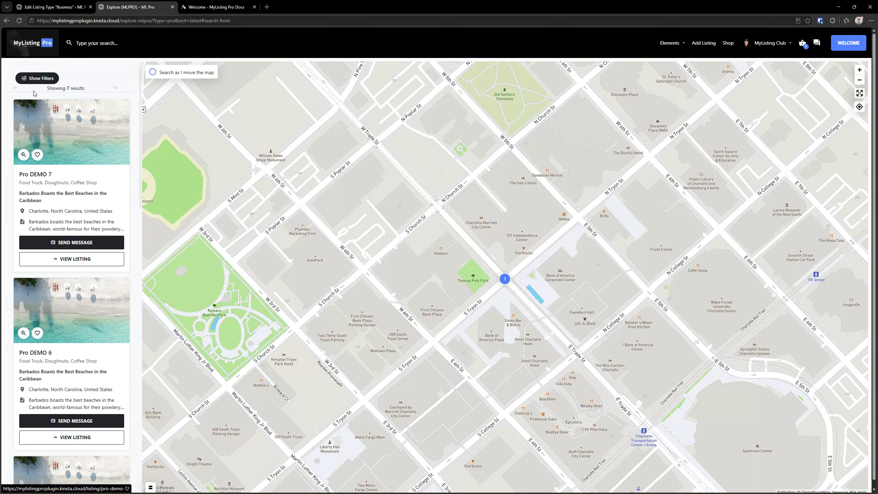
- Show the search filters again and restore the three-column layout of filters, listings and map
{"action": "left_click", "coordinate": [34, 80]}
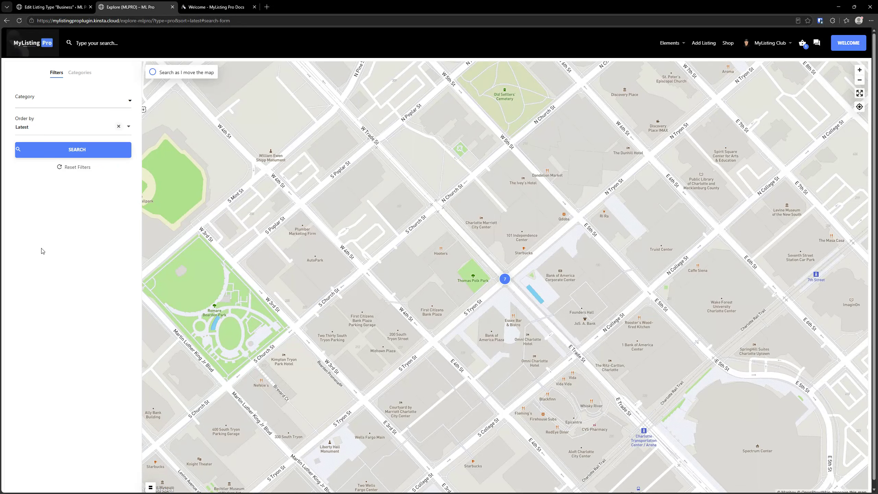
{"action": "left_click", "coordinate": [150, 487]}
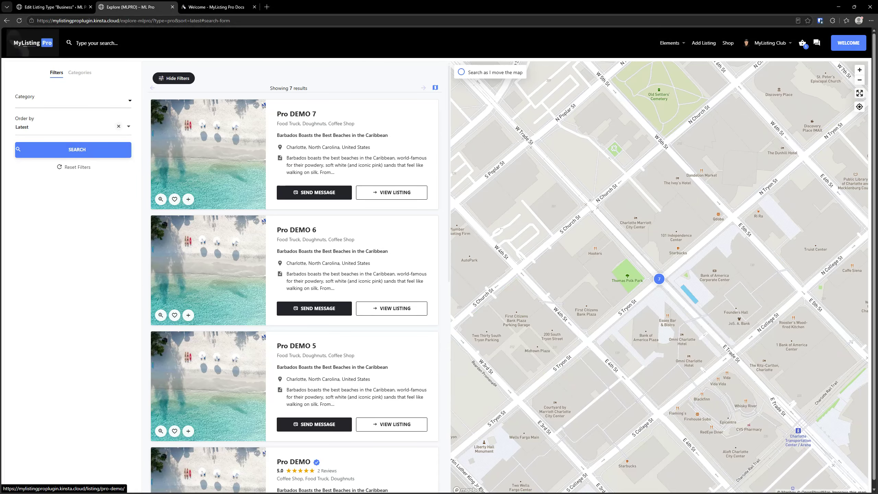
- Switch to the MyListing Pro documentation's Welcome page
{"action": "left_click", "coordinate": [212, 7]}
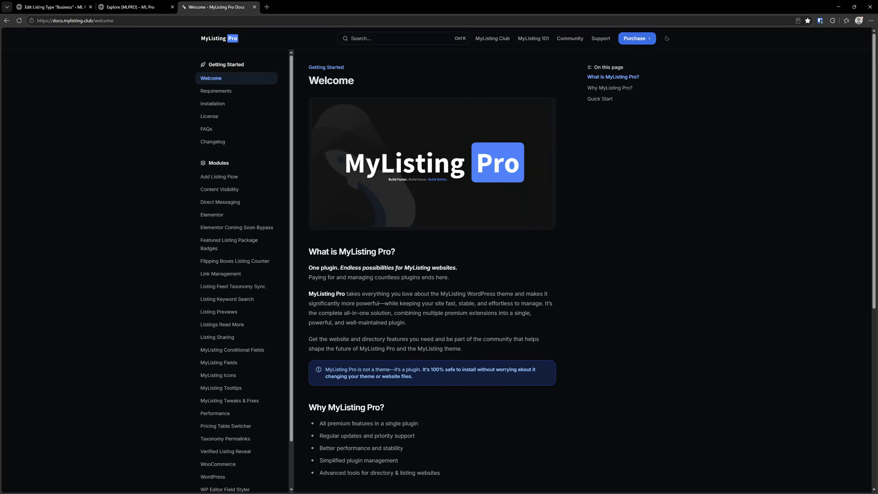